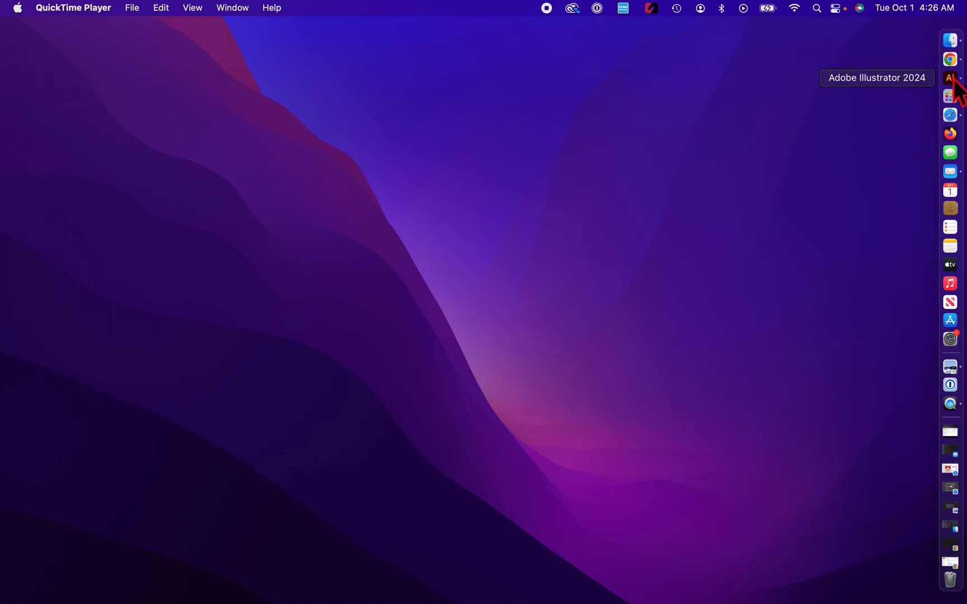
Launch Illustrator 2024 and open Illustrator Help.
left_click(951, 79)
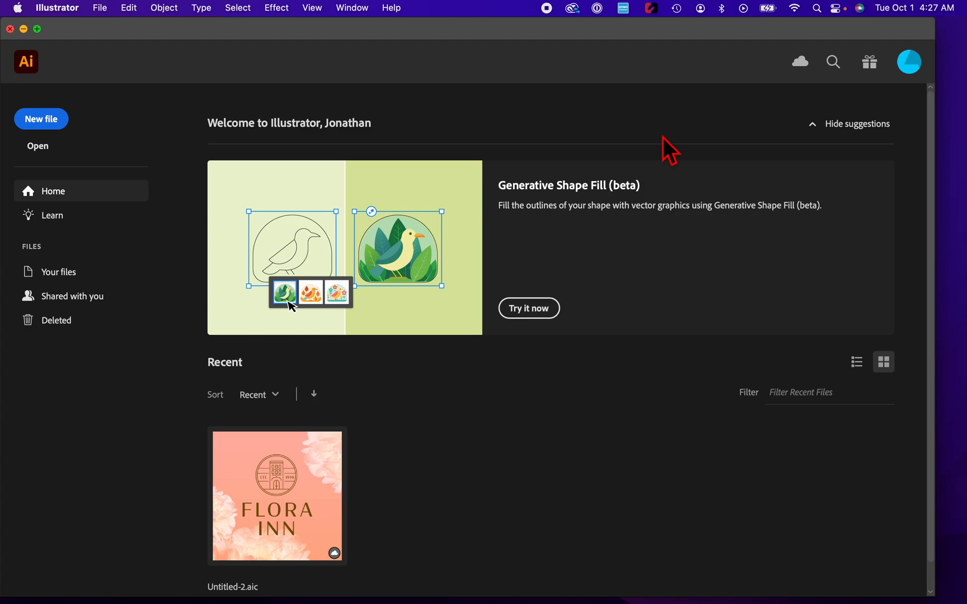
left_click(392, 9)
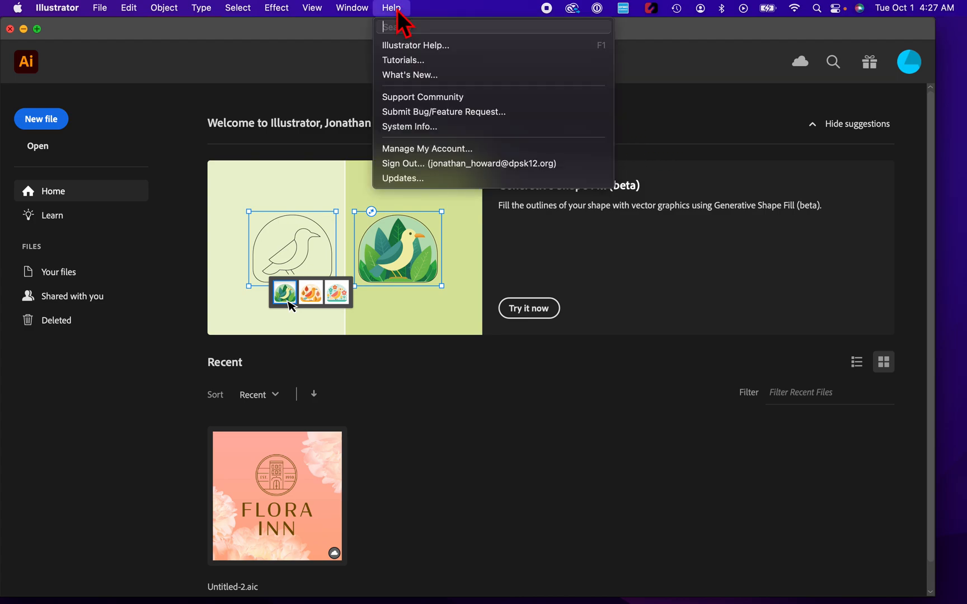
left_click(404, 48)
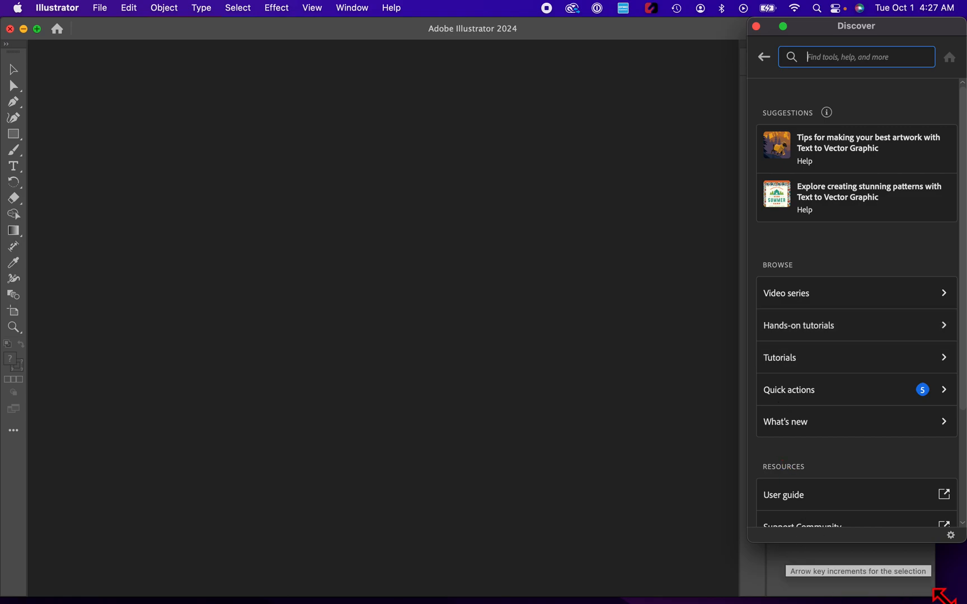
Start the Orientation hands-on tutorial 'Discover how Illustrator artwork is unique'.
left_click_drag(944, 597, 751, 596)
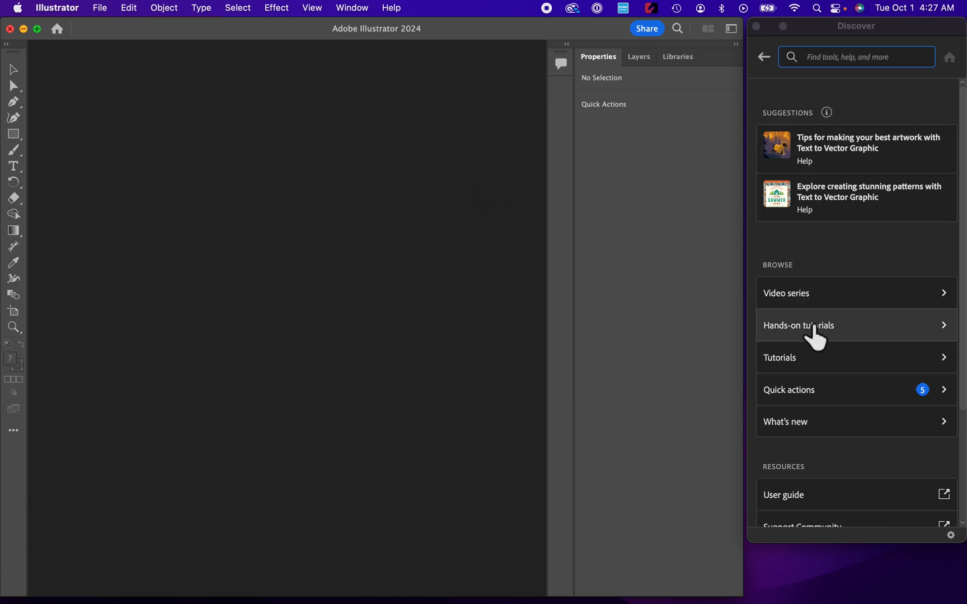
left_click(814, 326)
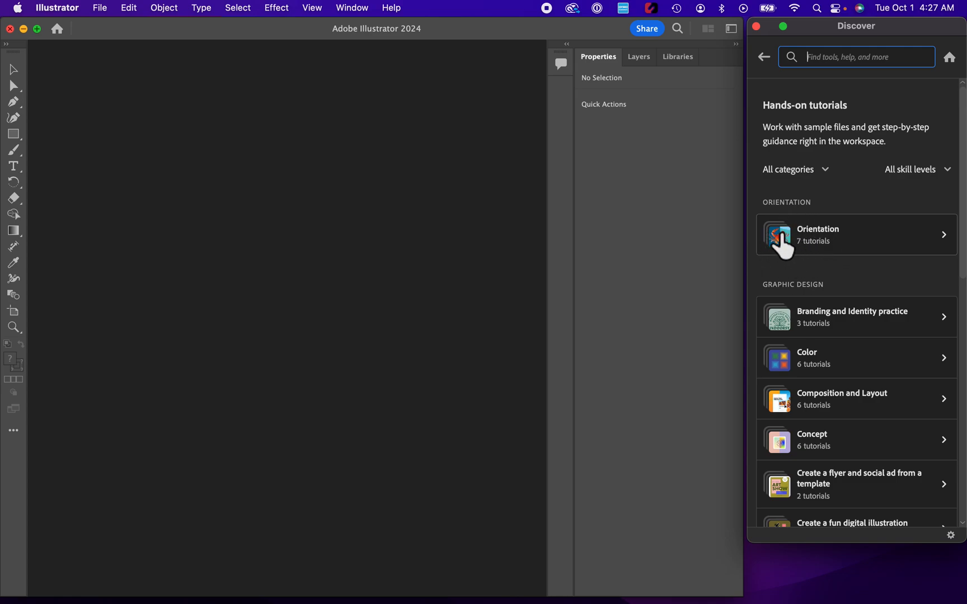
left_click(783, 238)
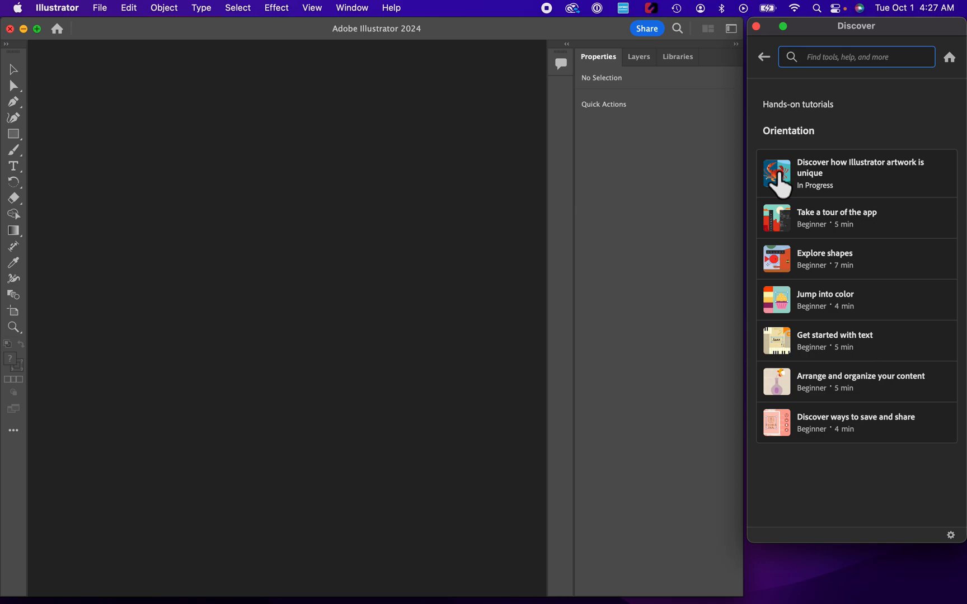
left_click(779, 175)
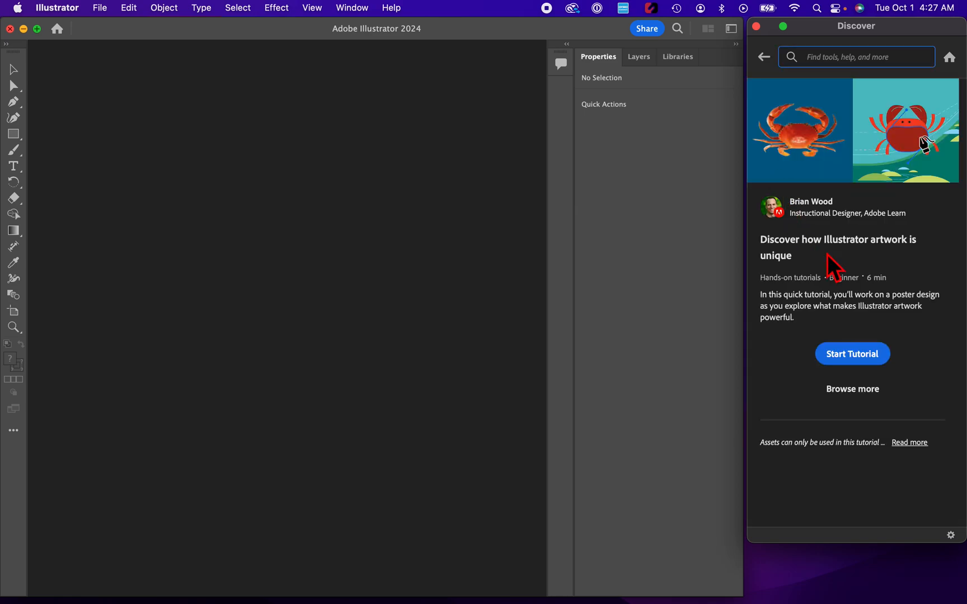
left_click(851, 358)
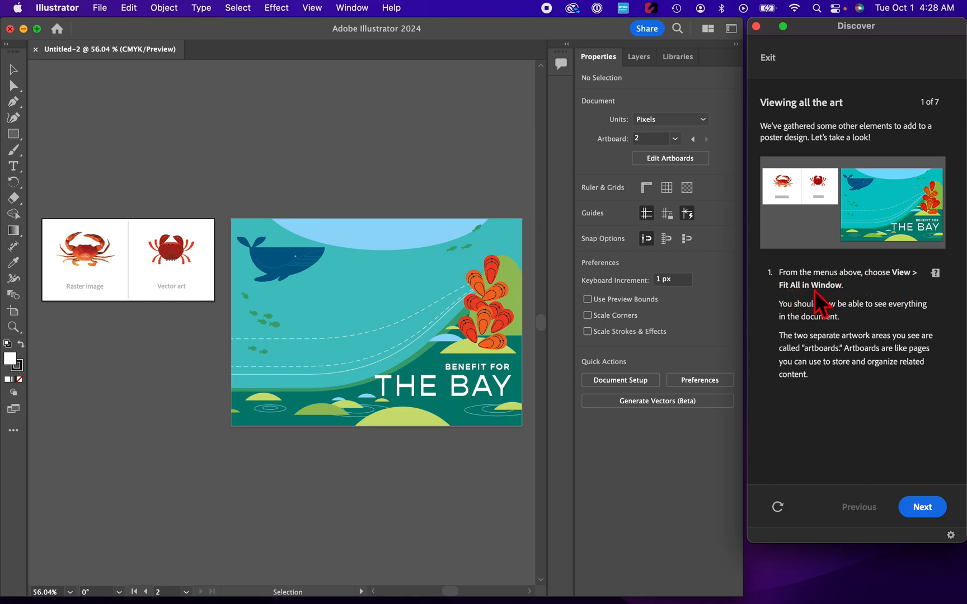
Fit all artwork in the window, as the tutorial's first task asks.
left_click(933, 273)
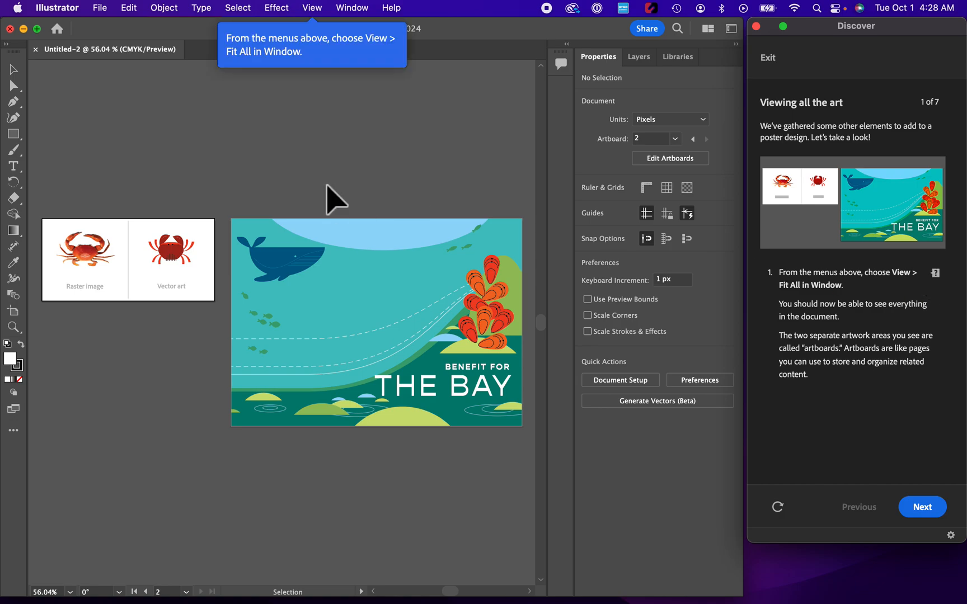
left_click(312, 8)
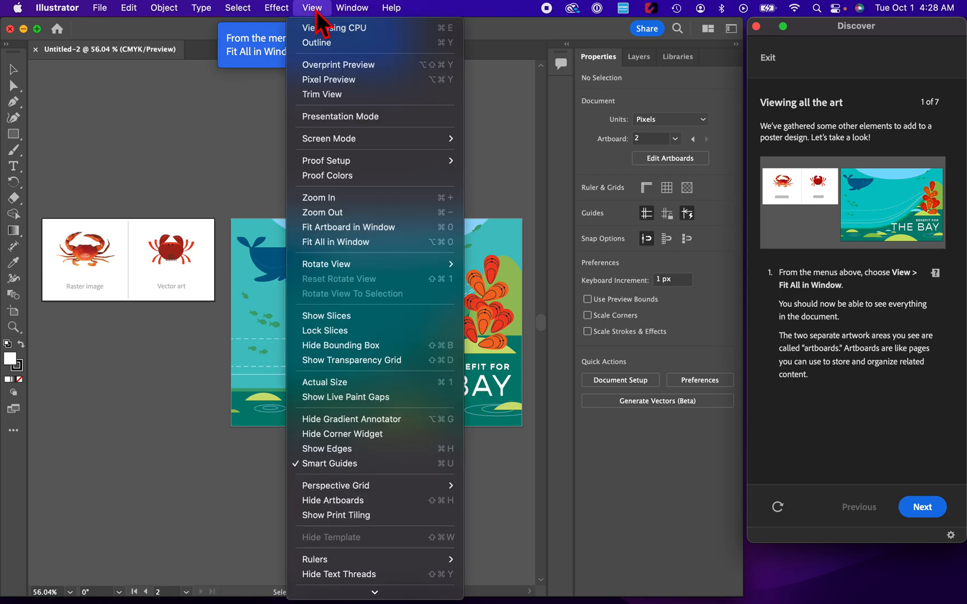
left_click(334, 245)
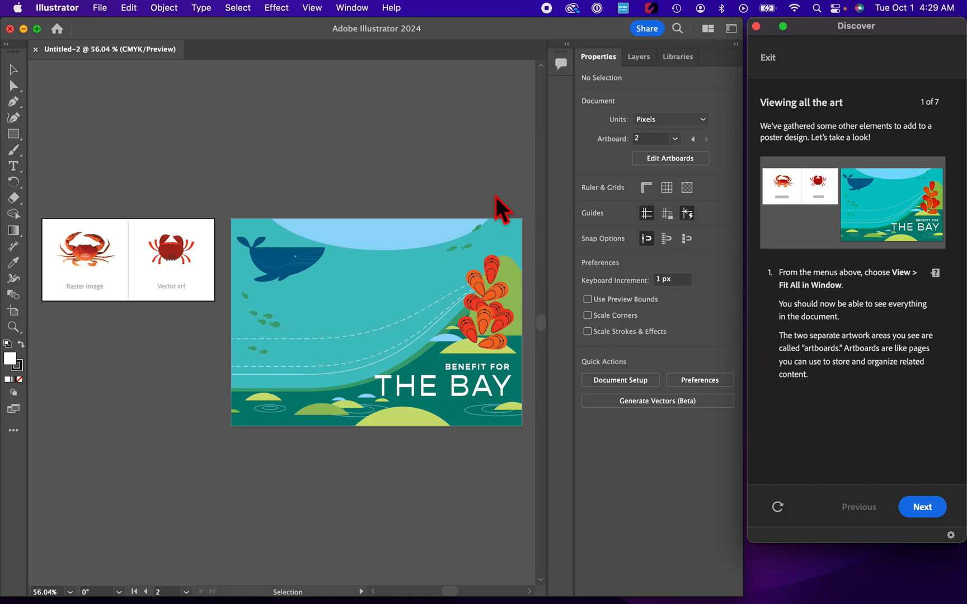
Activate each artboard in turn and advance to the tutorial's next section.
left_click(365, 311)
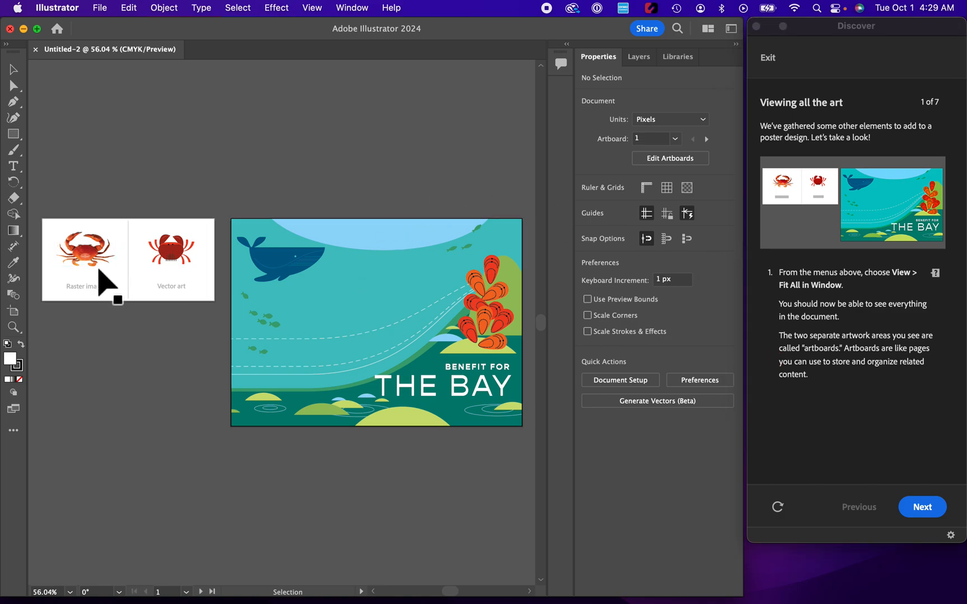
left_click(125, 290)
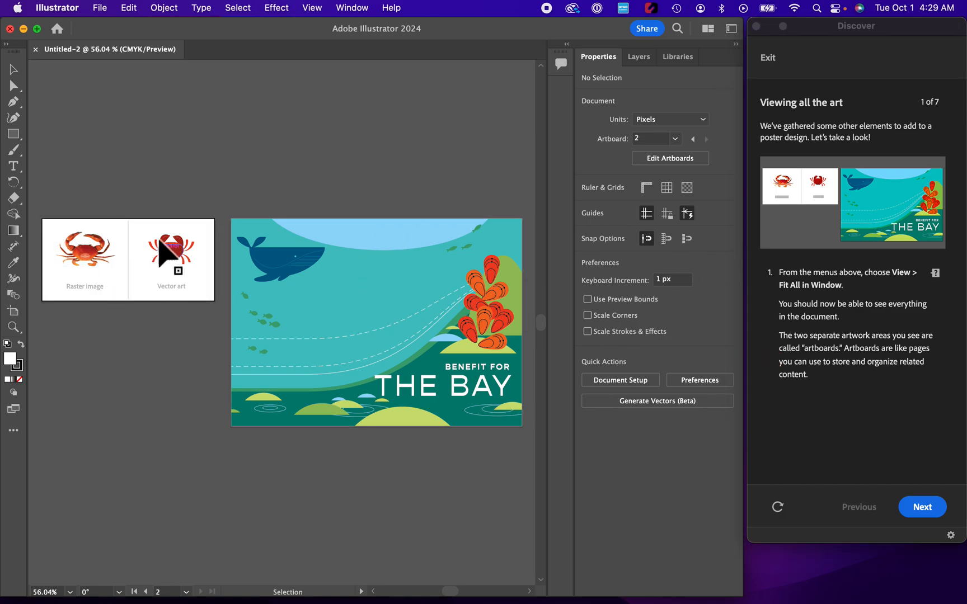
left_click(395, 267)
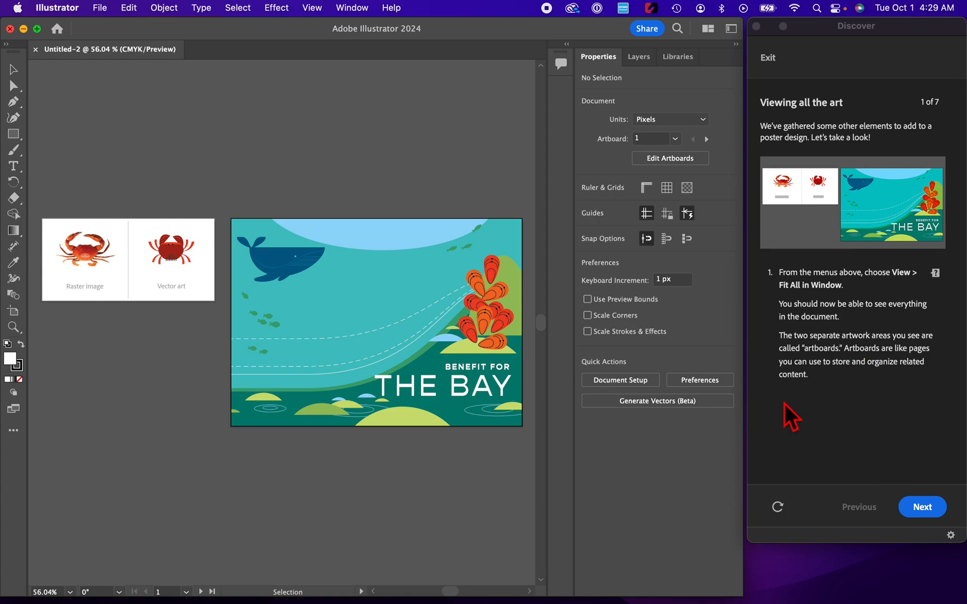
left_click(924, 507)
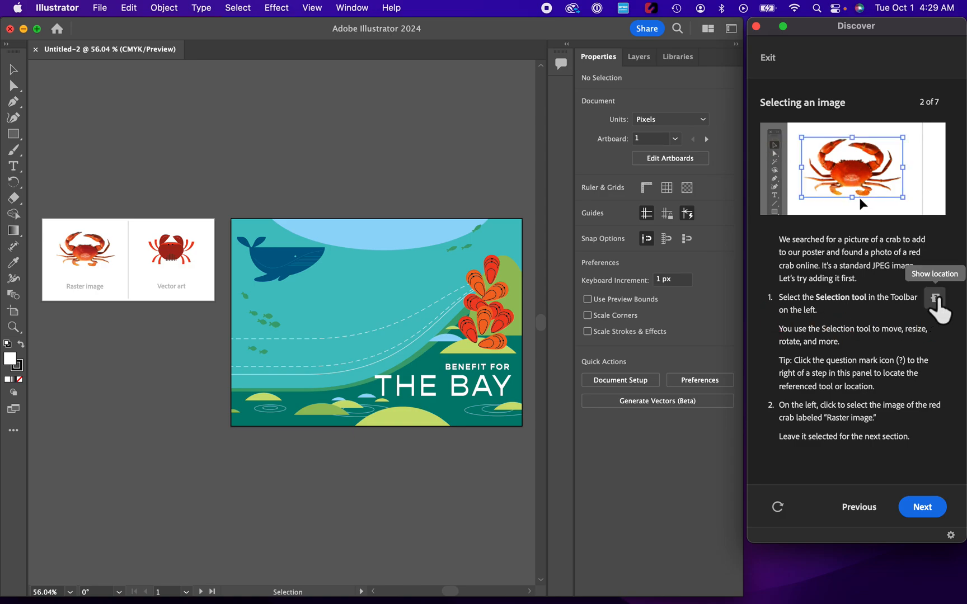
Select the raster crab image with the Selection tool and advance to the next section.
left_click(935, 299)
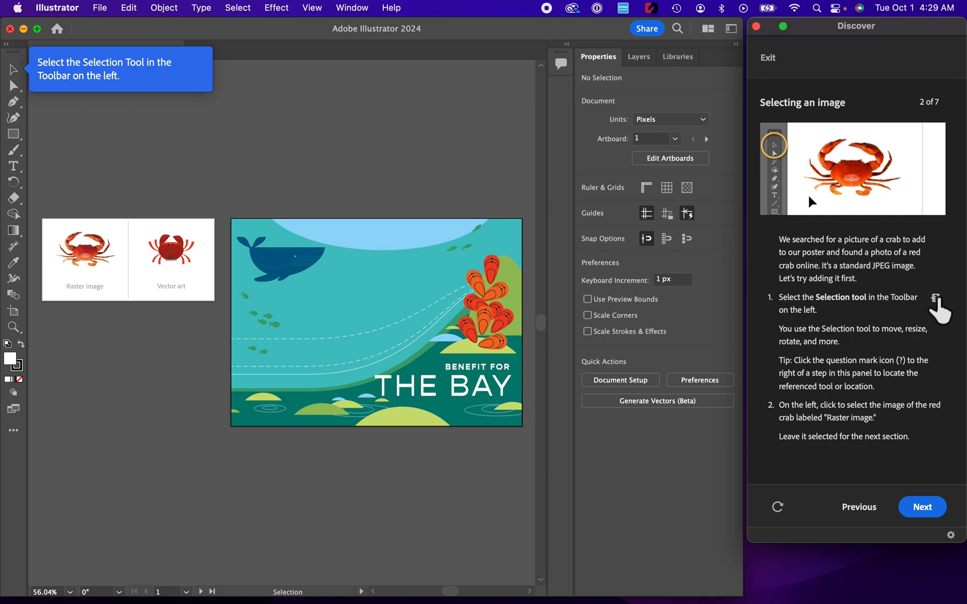
left_click(15, 72)
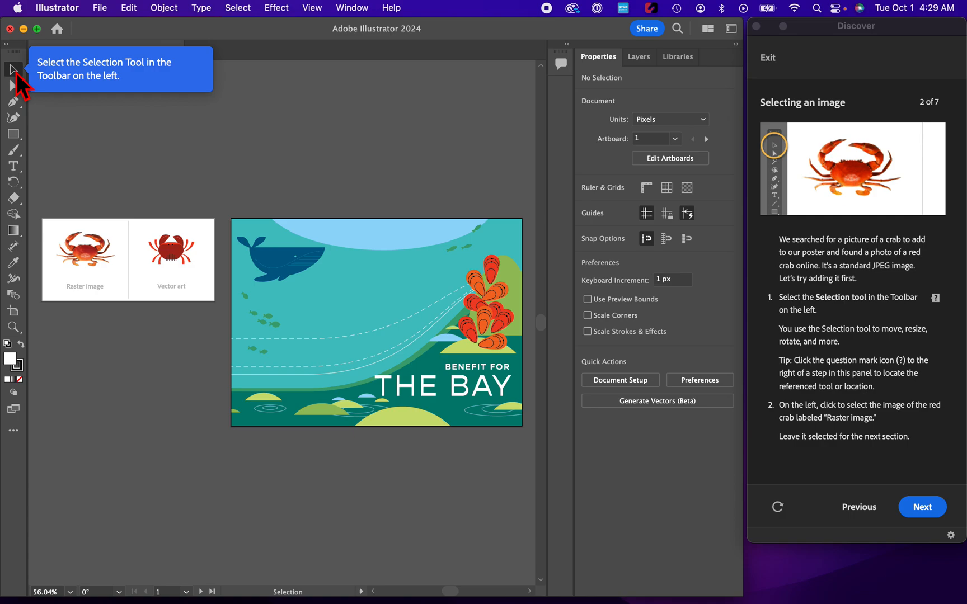
left_click(20, 89)
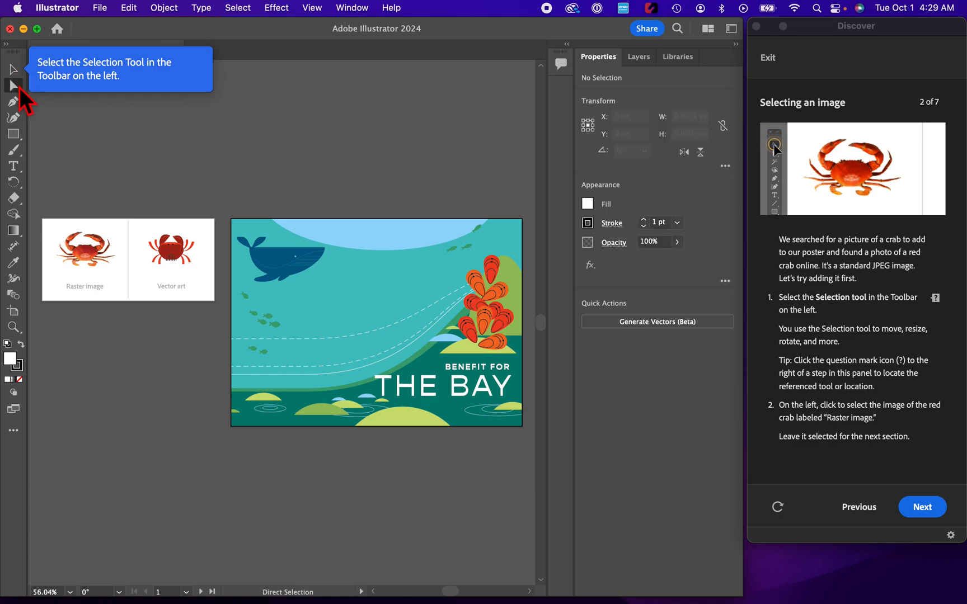
left_click(17, 72)
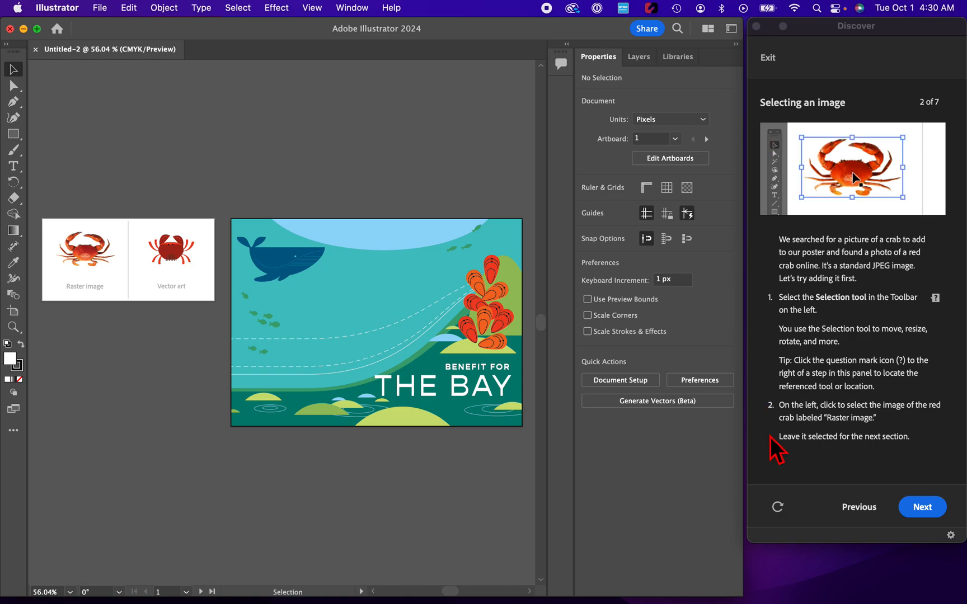
left_click(85, 250)
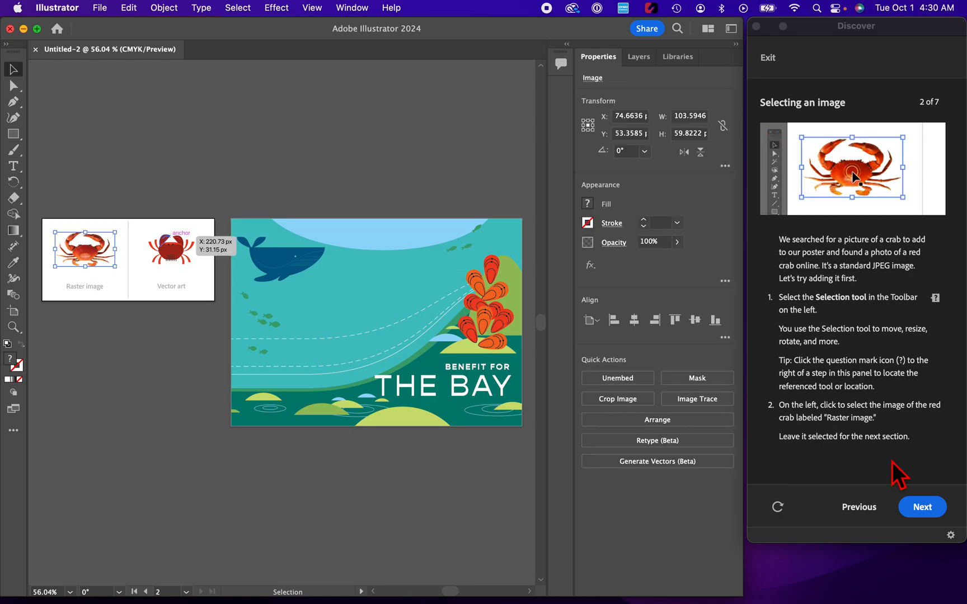
left_click(922, 508)
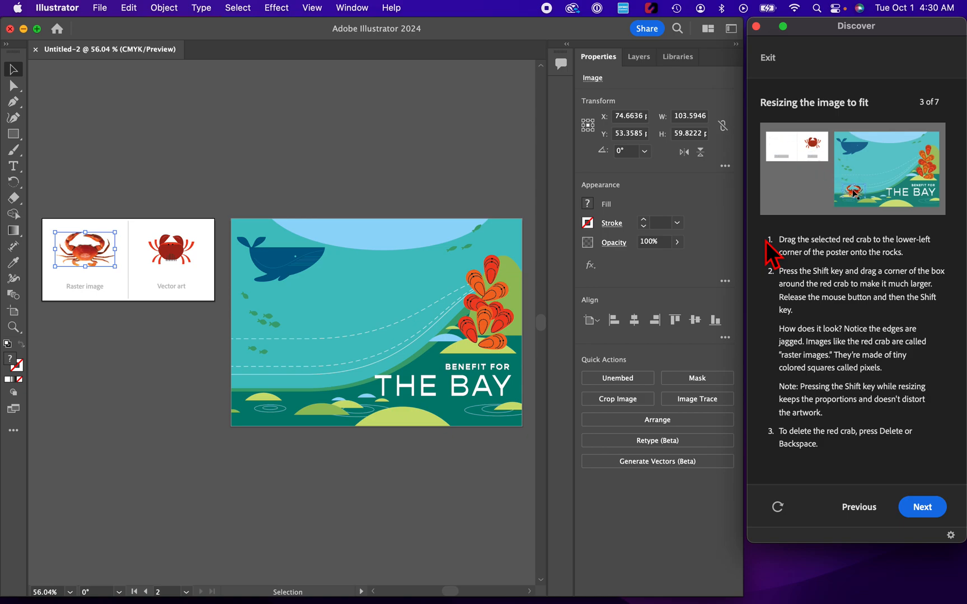
Move the raster crab onto the poster's lower-left rocks and enlarge it proportionally to about 346 × 200 px.
left_click_drag(88, 251, 306, 391)
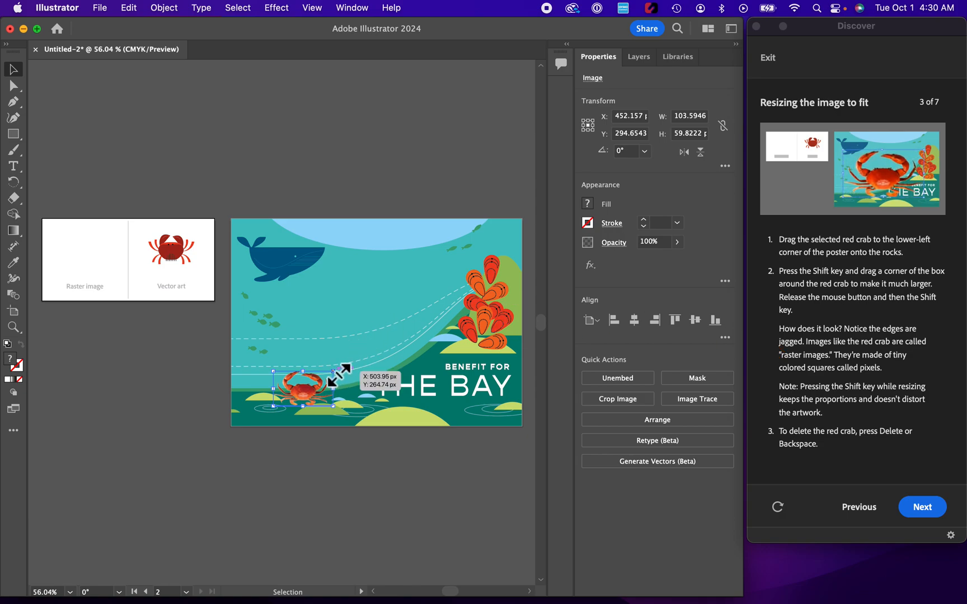
left_click_drag(339, 374, 486, 294)
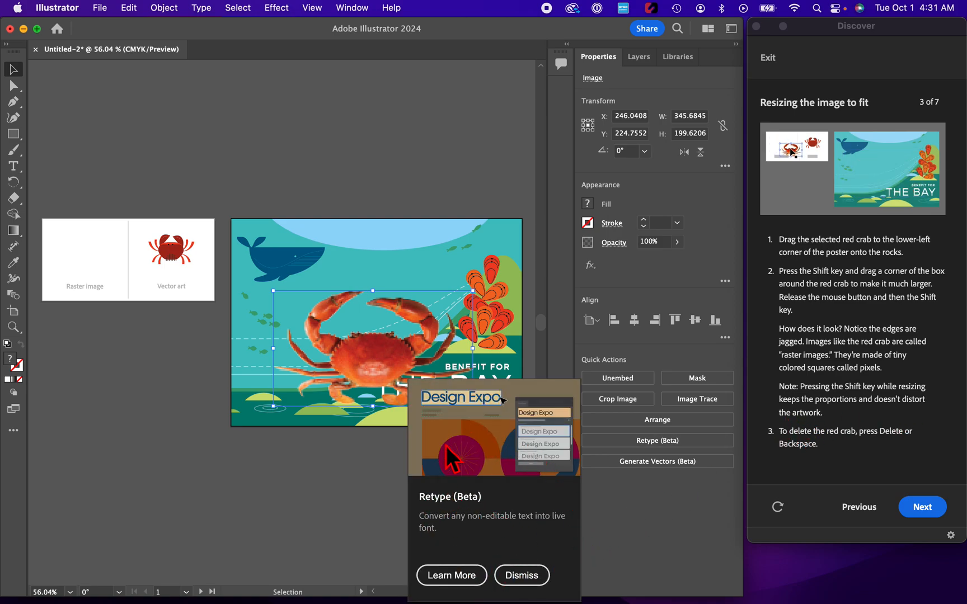
left_click(521, 575)
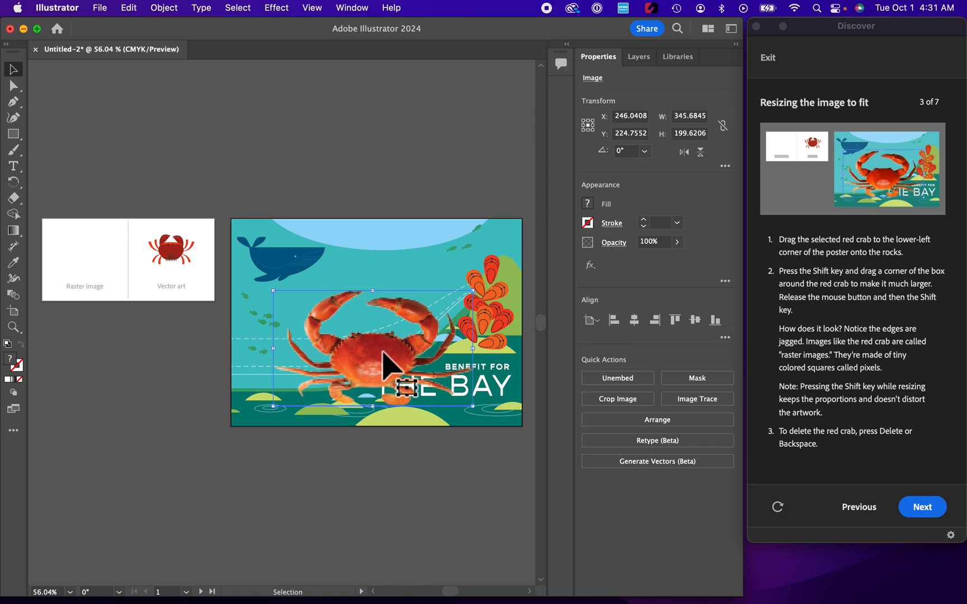
Delete the raster crab and advance to the tutorial's next section.
key("Delete")
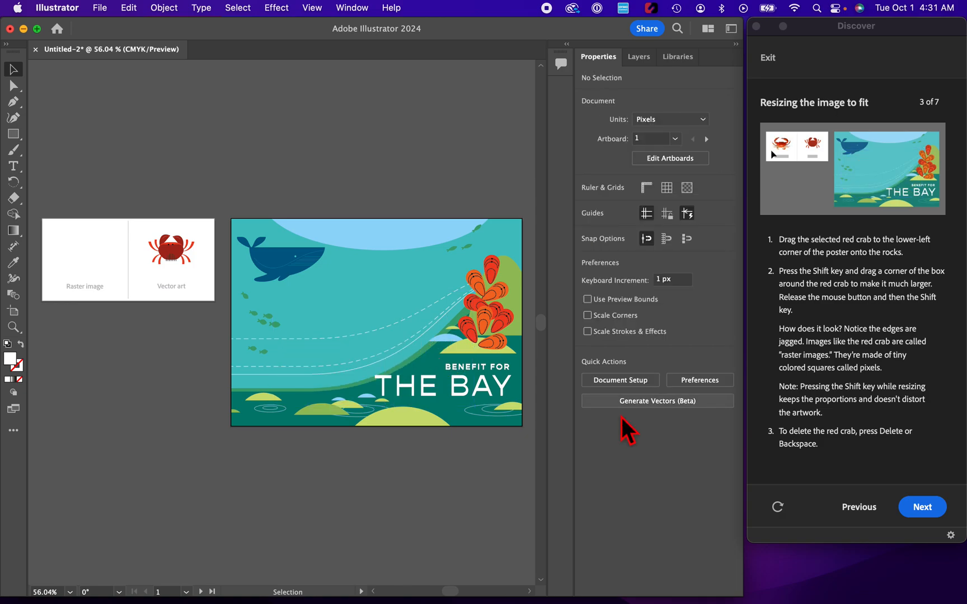
left_click(922, 507)
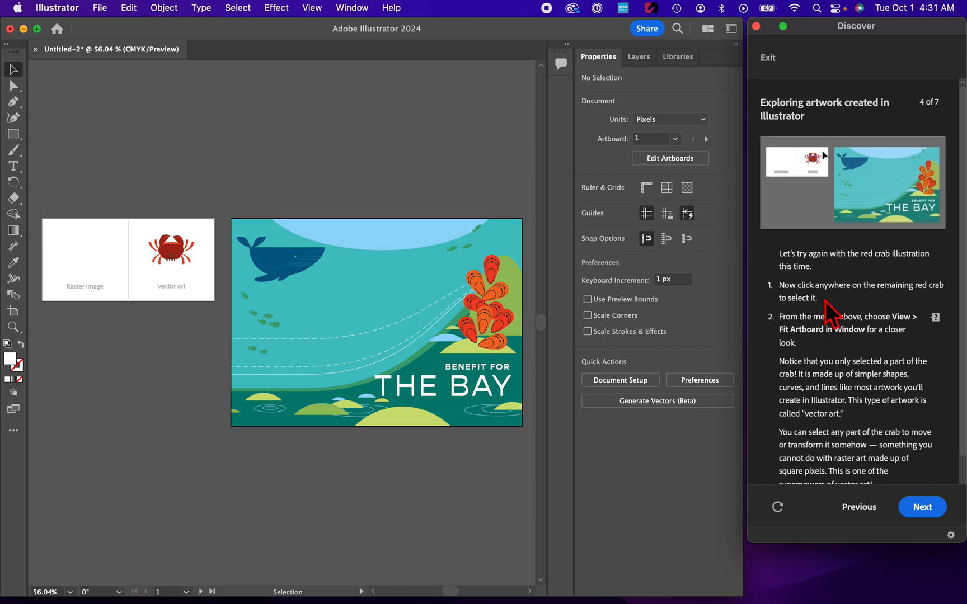
Select a part of the vector crab and fit its artboard in the window.
left_click(167, 251)
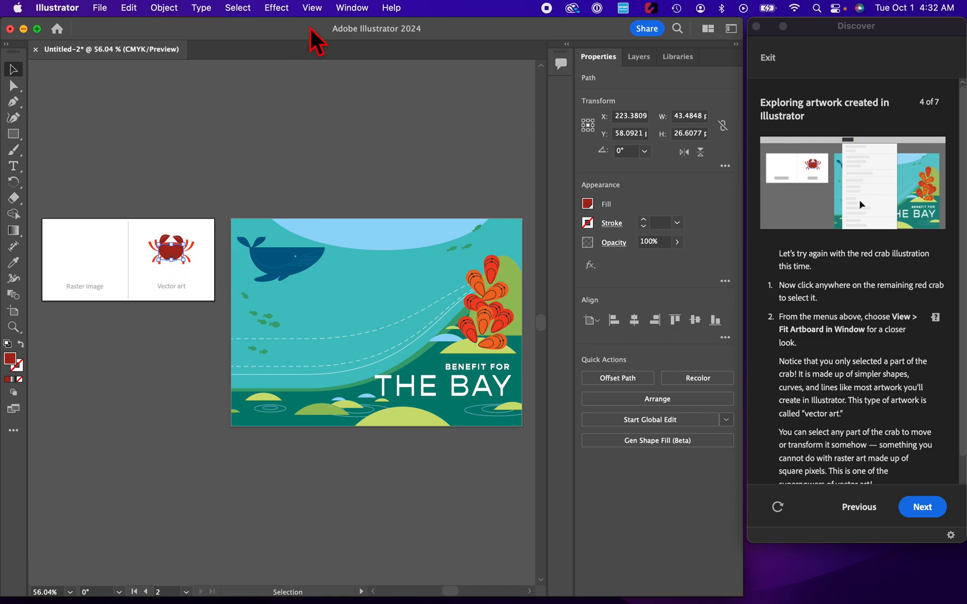
left_click(312, 9)
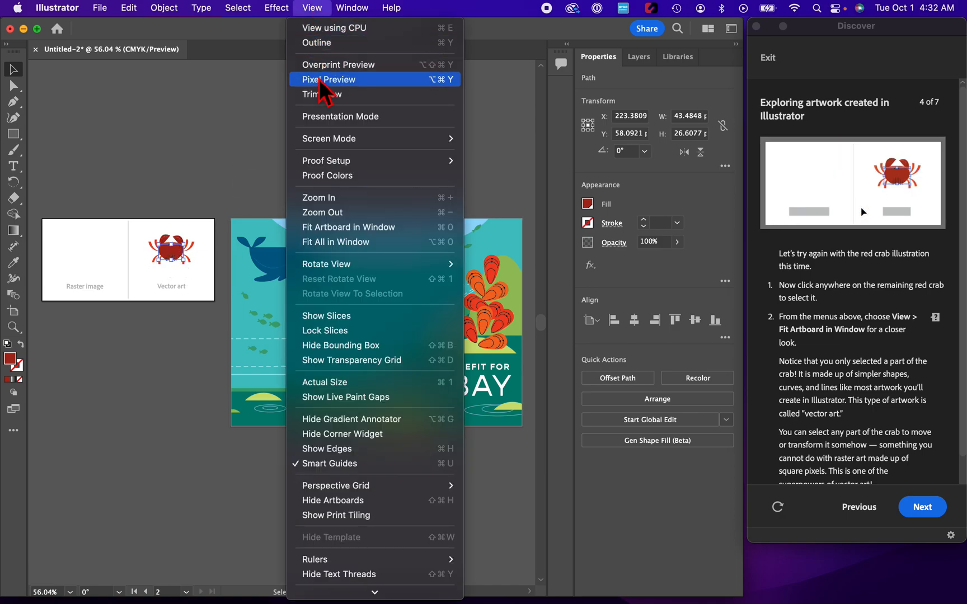
left_click(331, 229)
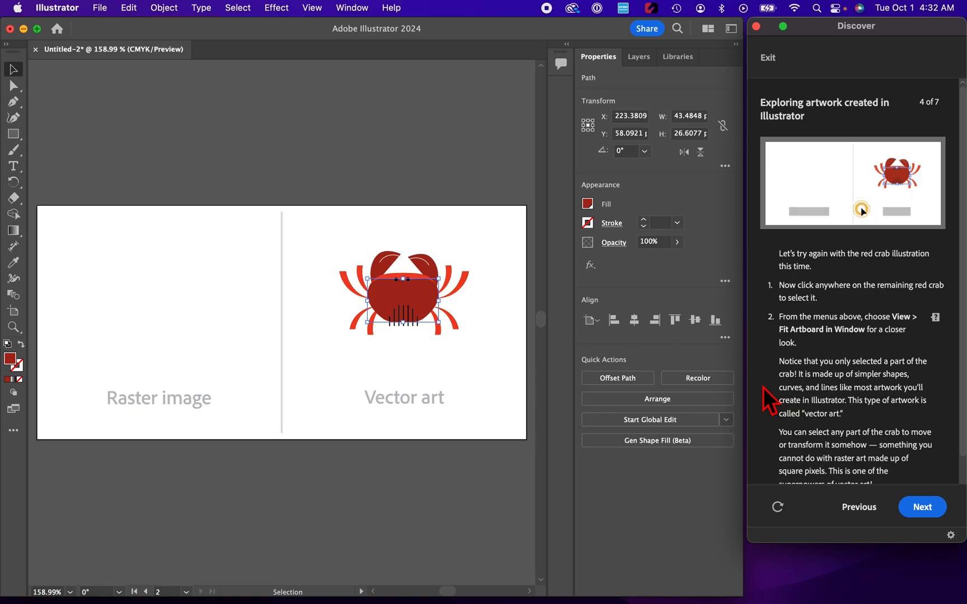
Drag one of the vector crab's claws closer to its body.
scroll(770, 402, "down", 2)
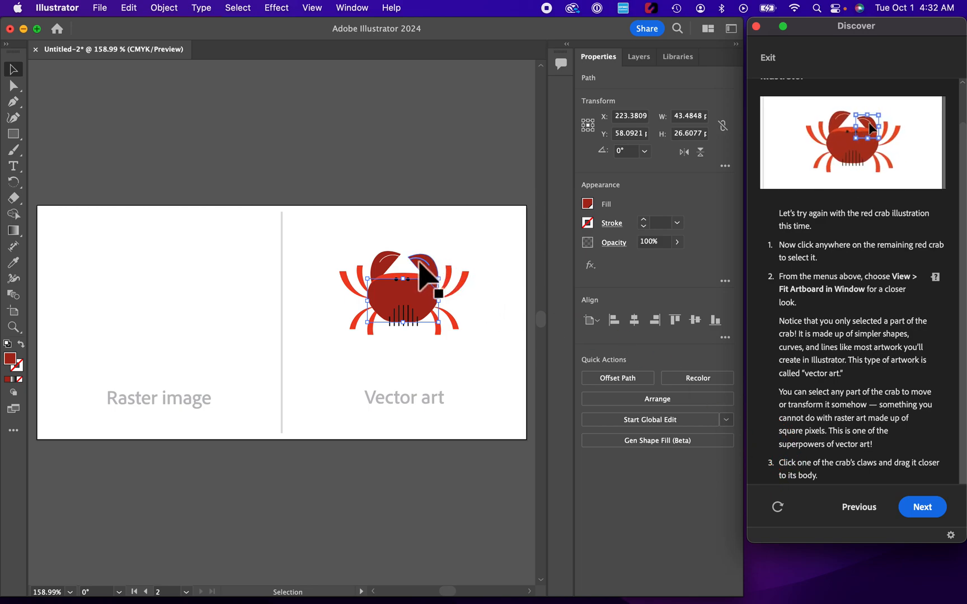
left_click_drag(426, 258, 420, 291)
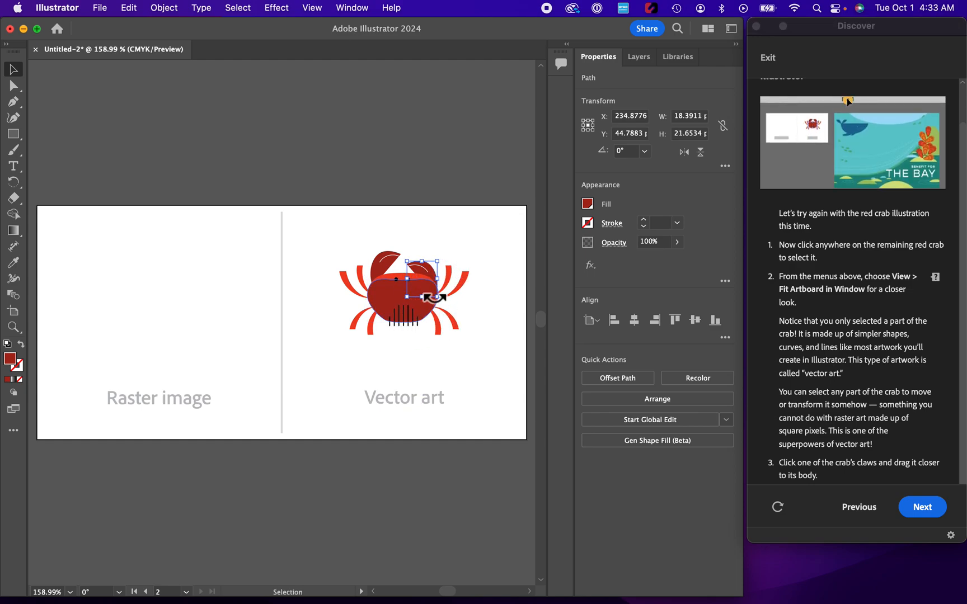
Advance the tutorial, select every part of the vector crab and group them.
left_click(922, 507)
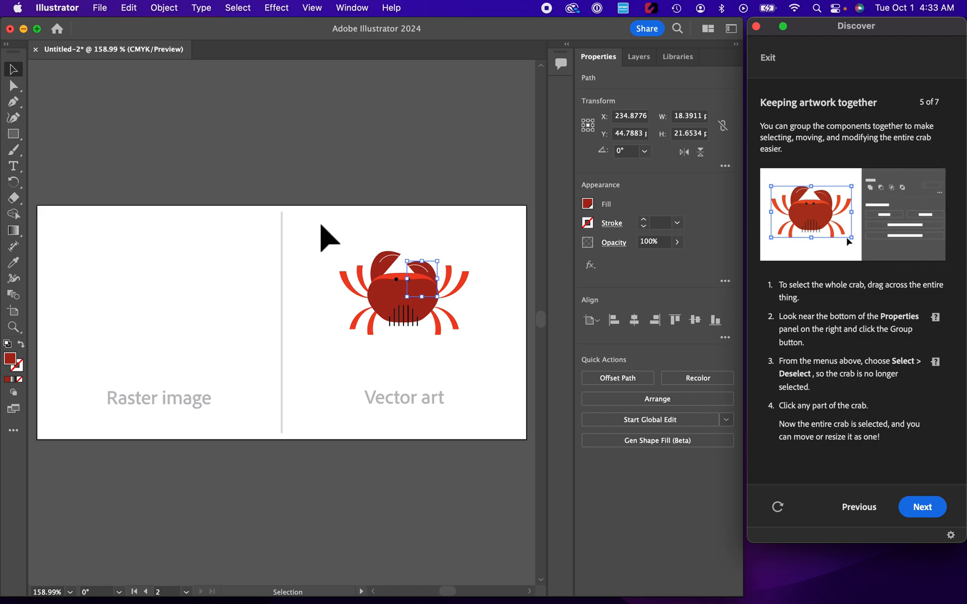
left_click(319, 224)
left_click_drag(320, 225, 499, 376)
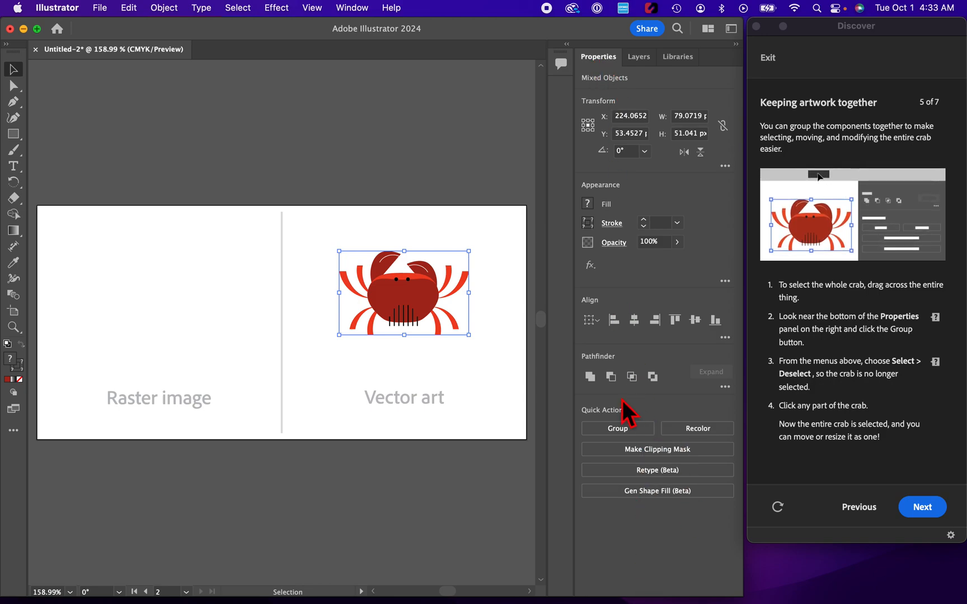
left_click(612, 433)
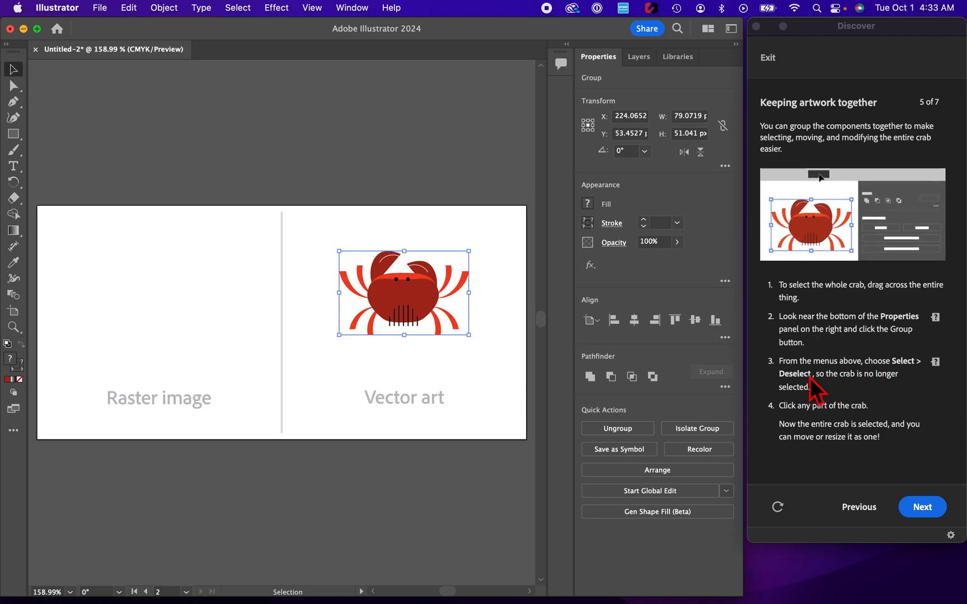
Deselect the grouped crab.
left_click(247, 10)
left_click(244, 60)
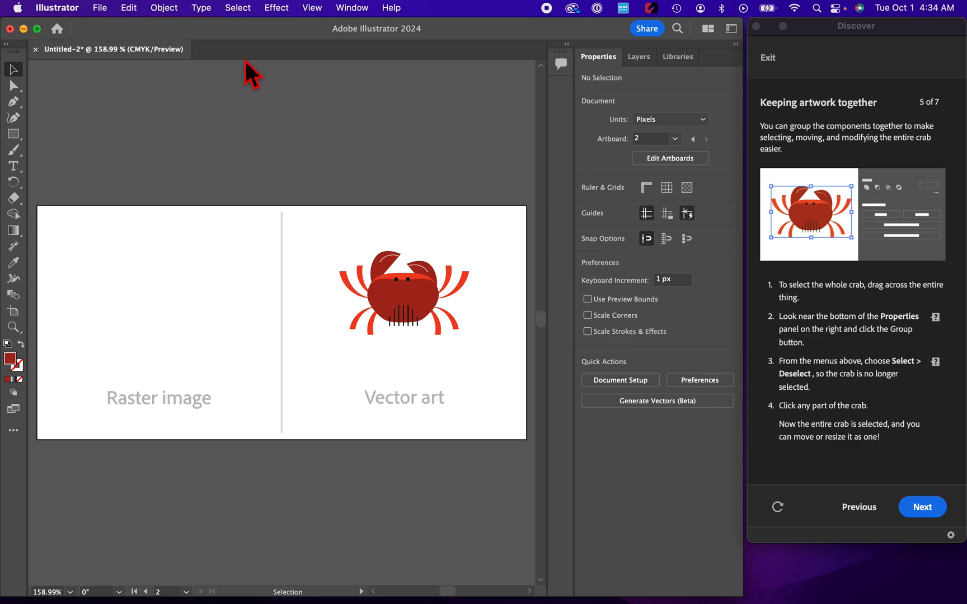
Select the grouped vector crab and advance the tutorial to the resizing step.
left_click(407, 293)
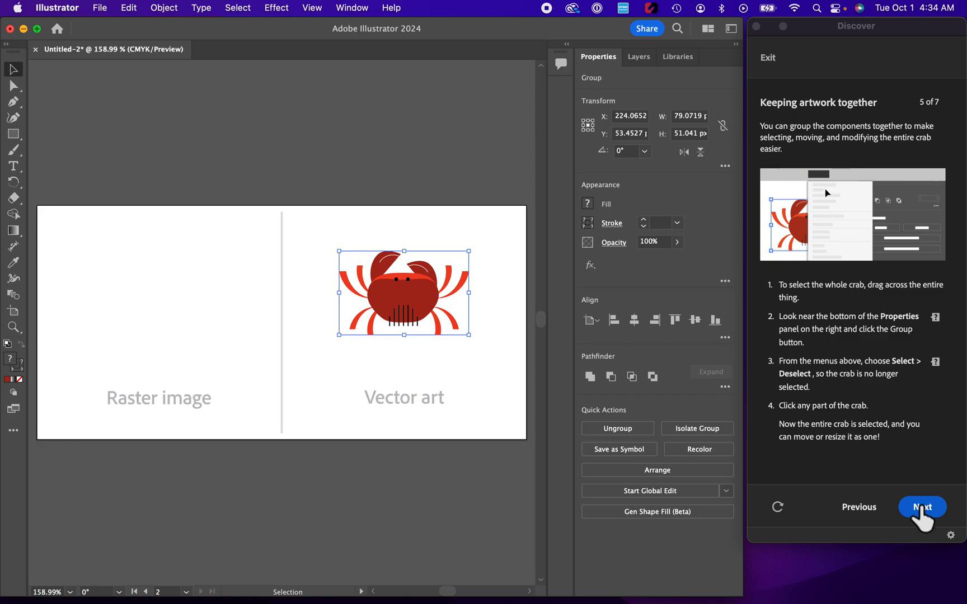
left_click(921, 508)
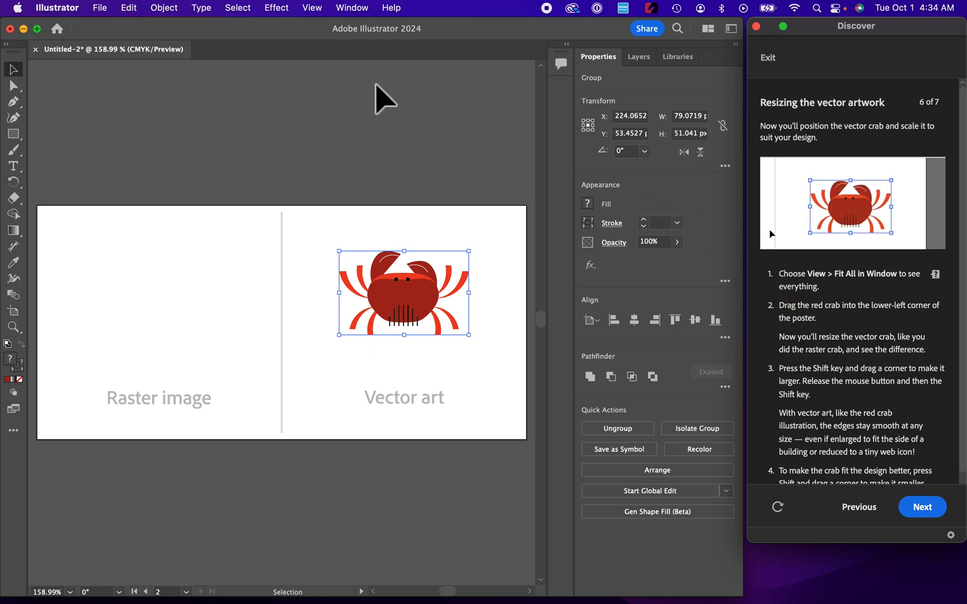
Move the vector crab from its artboard into the lower-left corner of the poster.
left_click(318, 9)
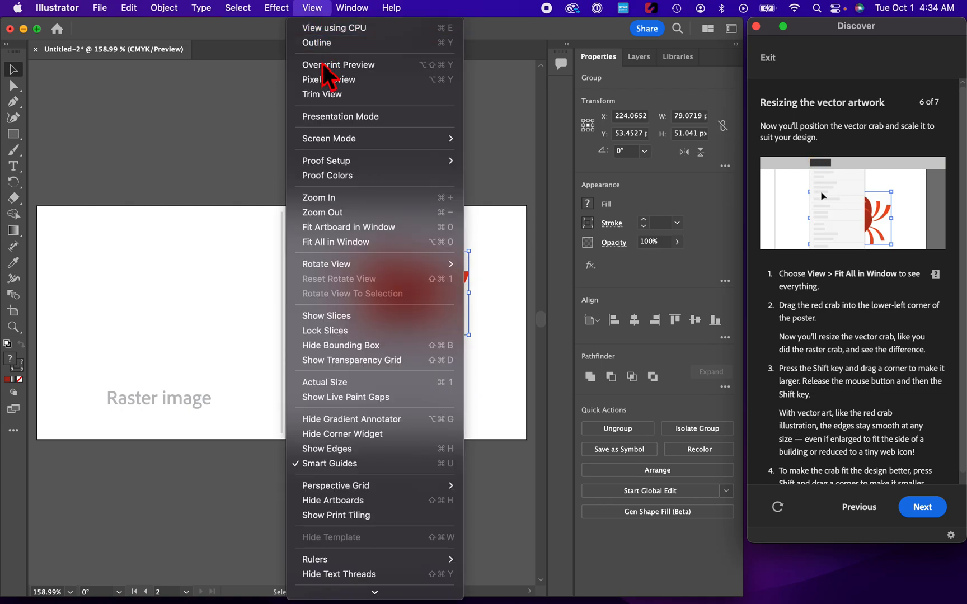
left_click(327, 243)
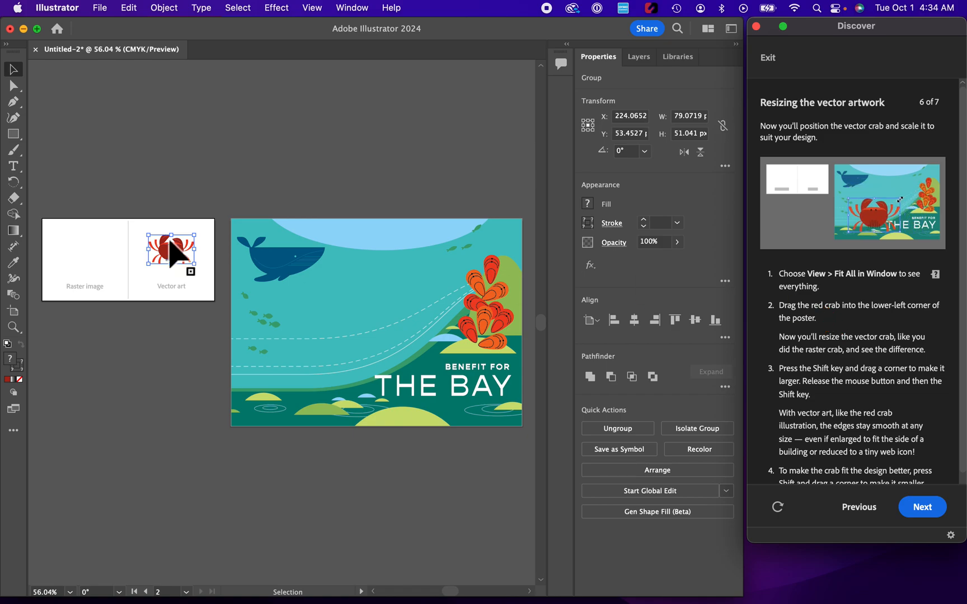
left_click_drag(171, 247, 305, 387)
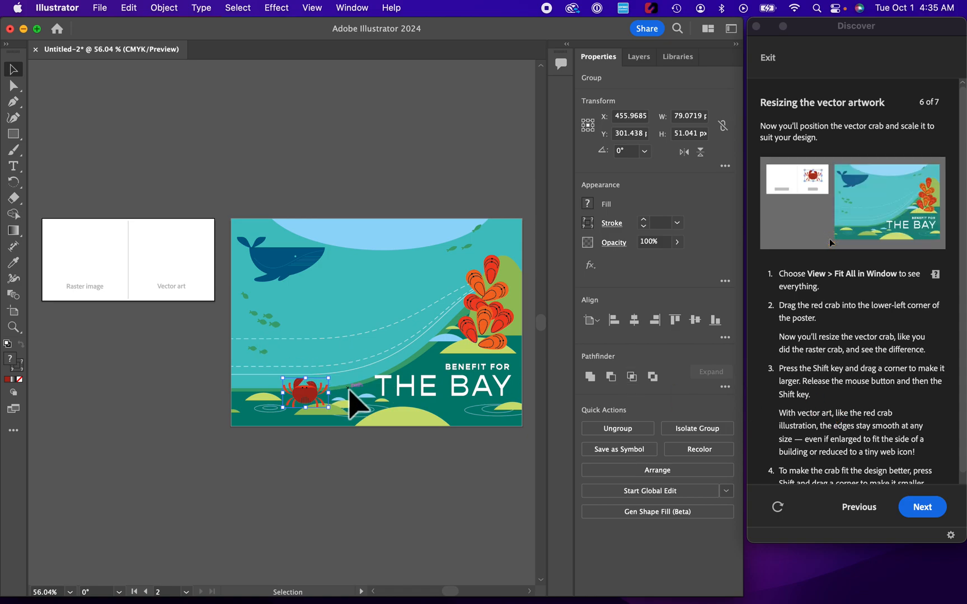
Scale the crab up proportionally to about 321 × 207 px.
key("shift")
left_click_drag(330, 381, 471, 272)
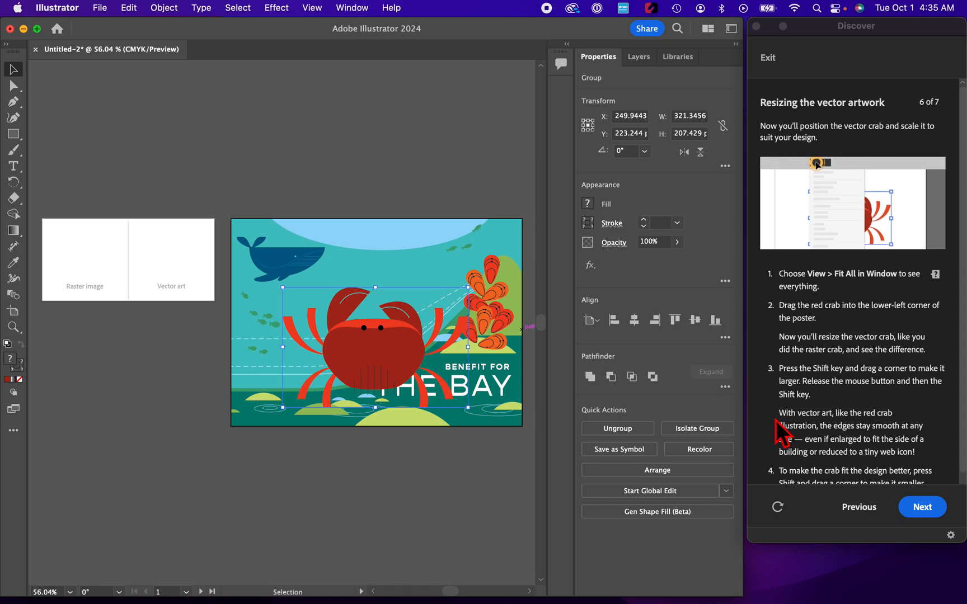
Scale the crab down proportionally to about 205 × 132 px and nudge it into the poster's lower-left.
scroll(776, 423, "down", 1)
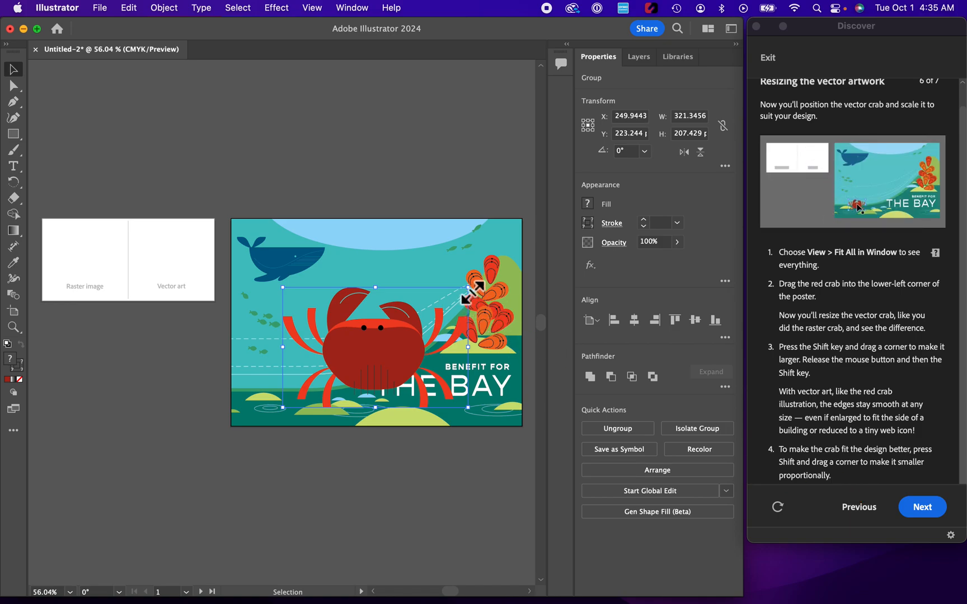
left_click_drag(468, 287, 401, 332)
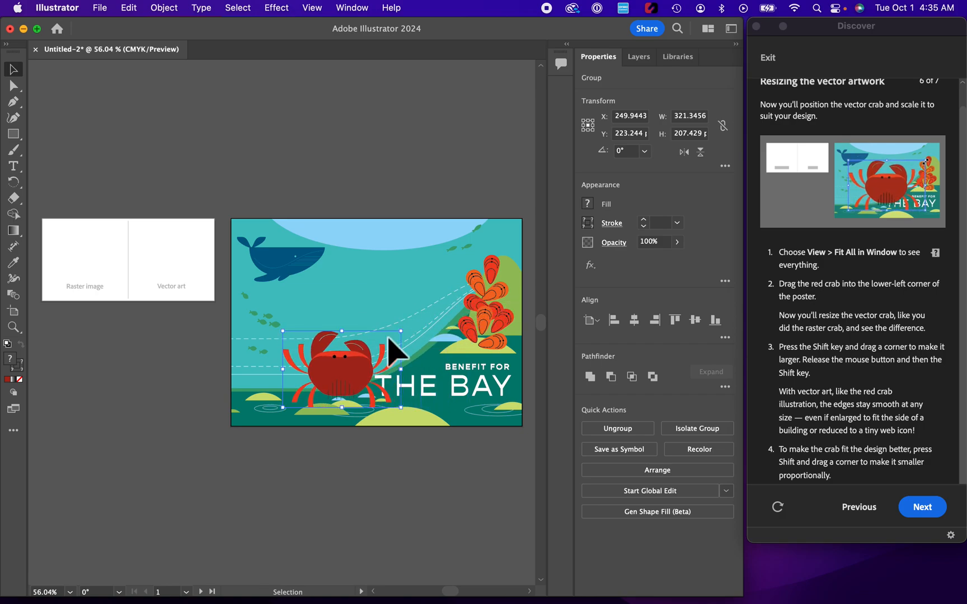
left_click_drag(334, 385, 314, 376)
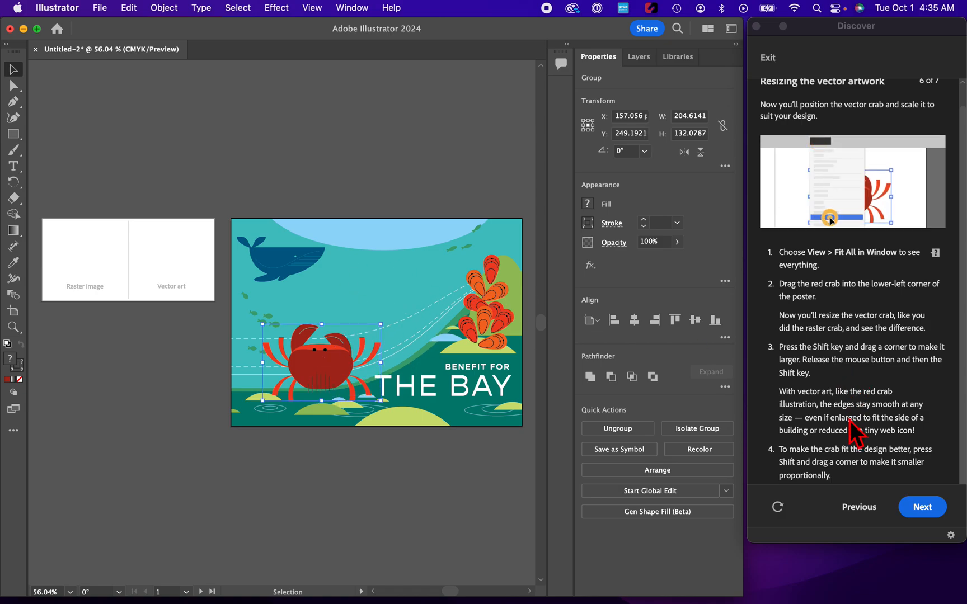
Advance to the final tutorial step and deselect the crab.
left_click(921, 508)
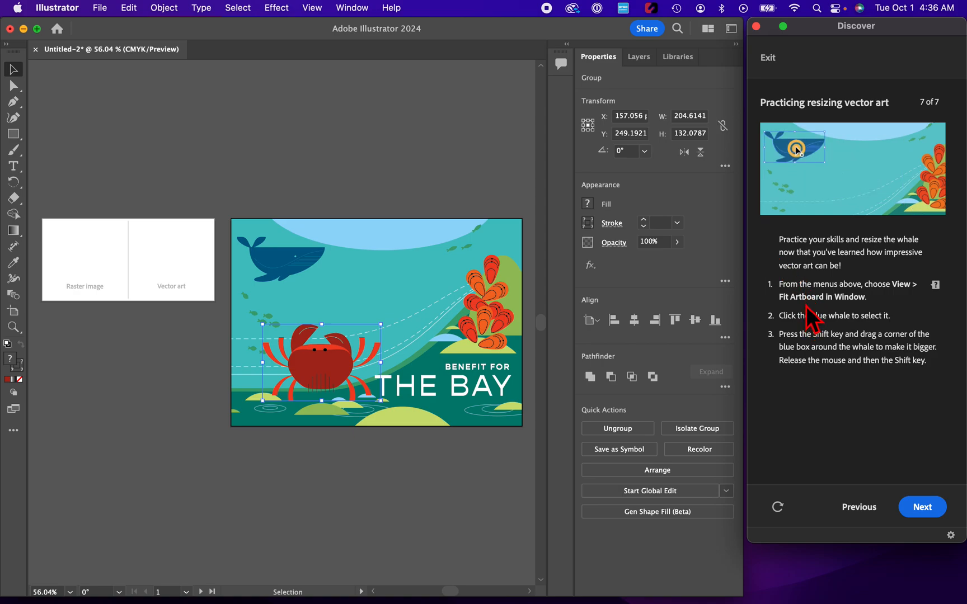
left_click(358, 273)
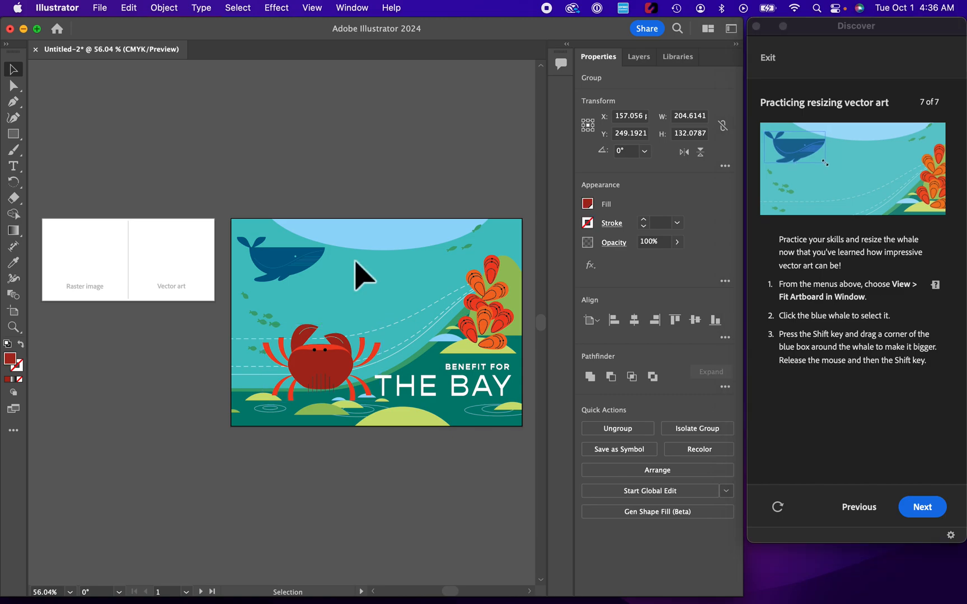
Select the blue whale and scale it up proportionally to about 260 × 133 px.
left_click(316, 14)
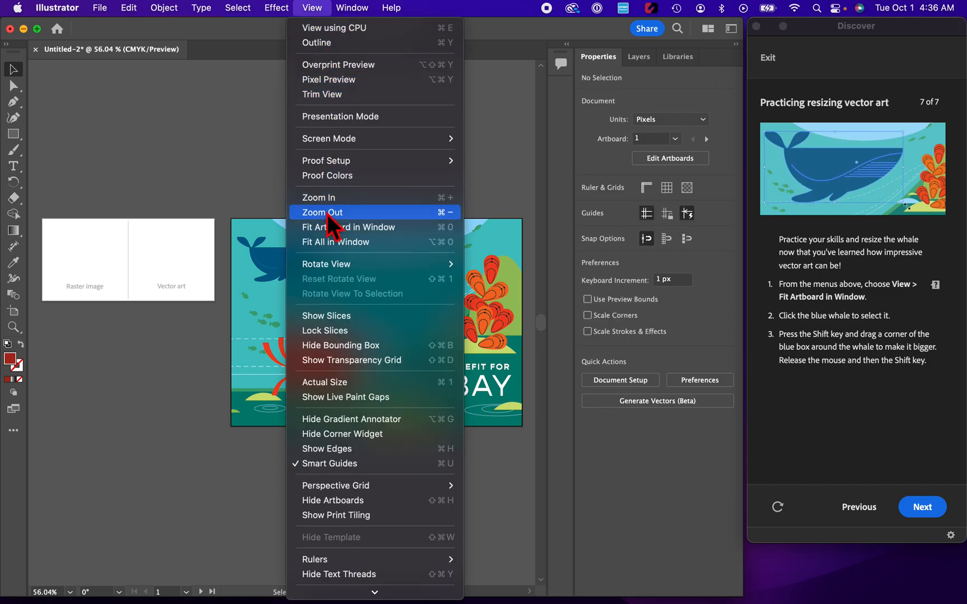
left_click(327, 243)
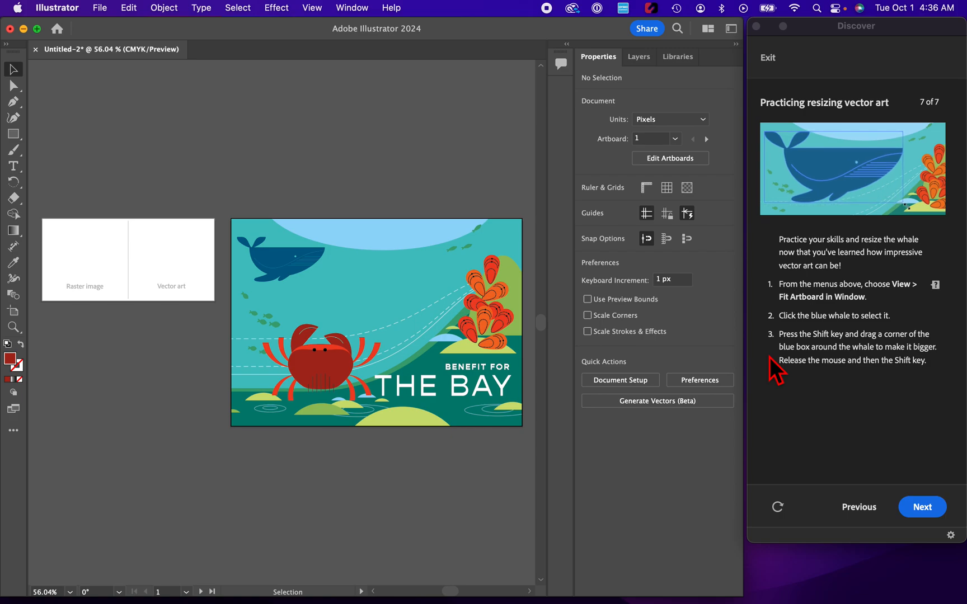
left_click(294, 271)
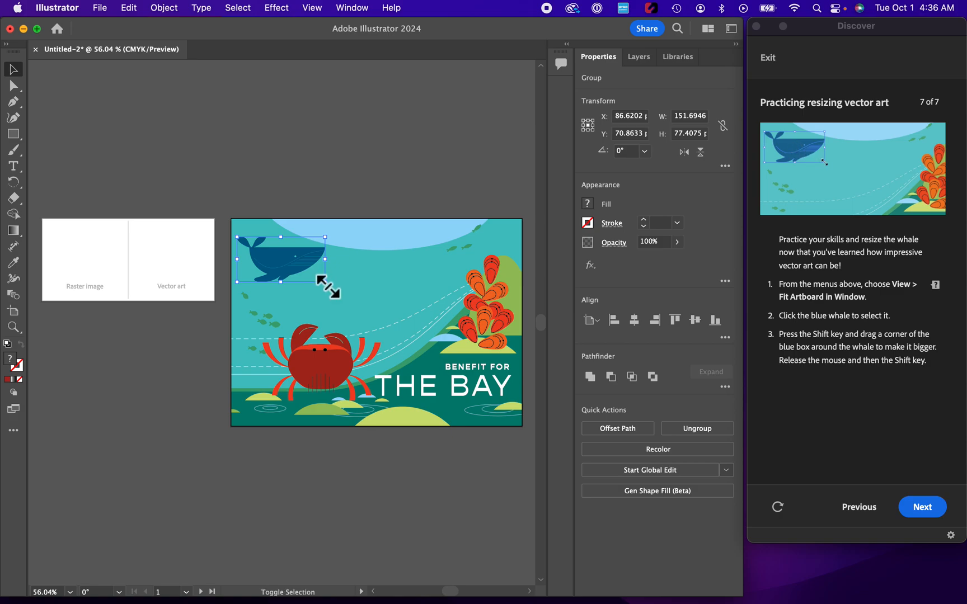
left_click_drag(325, 281, 387, 334)
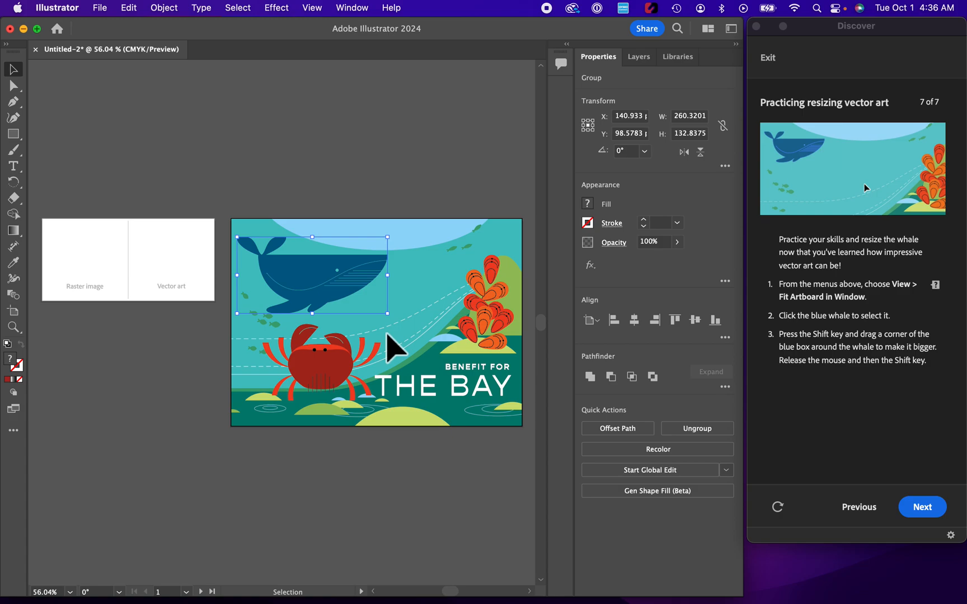
Finish the tutorial and deselect the whale.
left_click(921, 508)
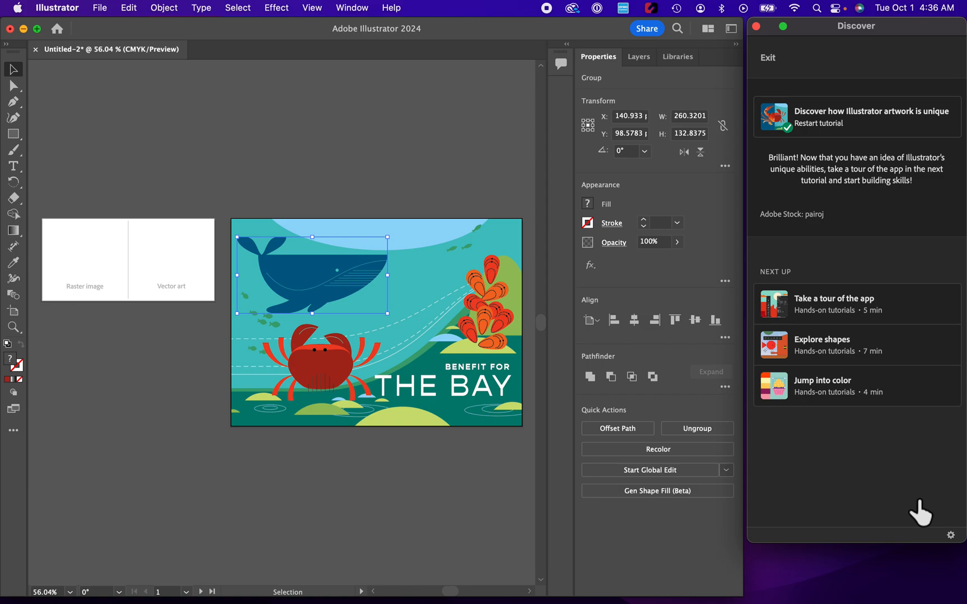
left_click(430, 186)
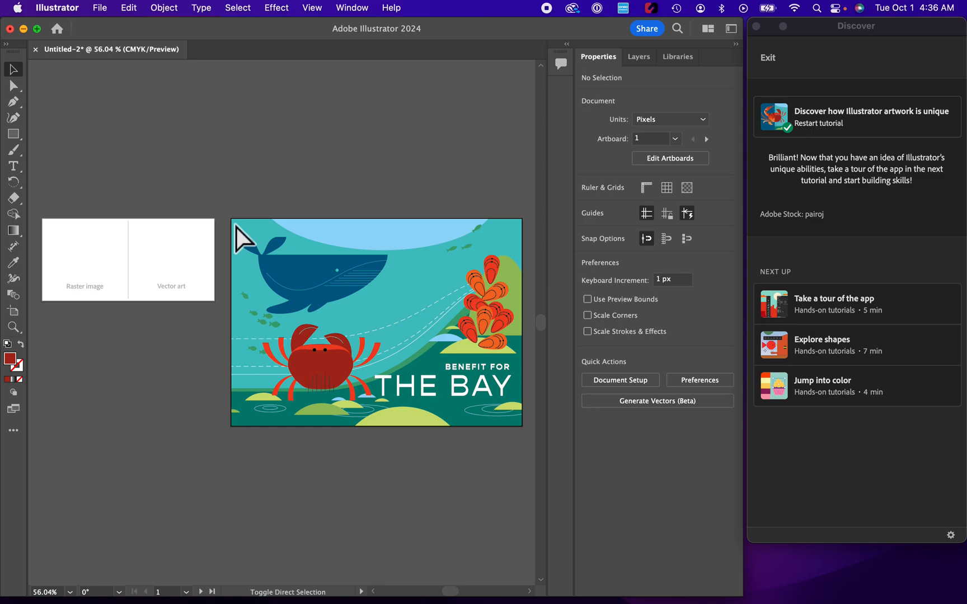
Take a screenshot of the finished poster artboard.
key("super+shift+4")
left_click_drag(230, 217, 522, 426)
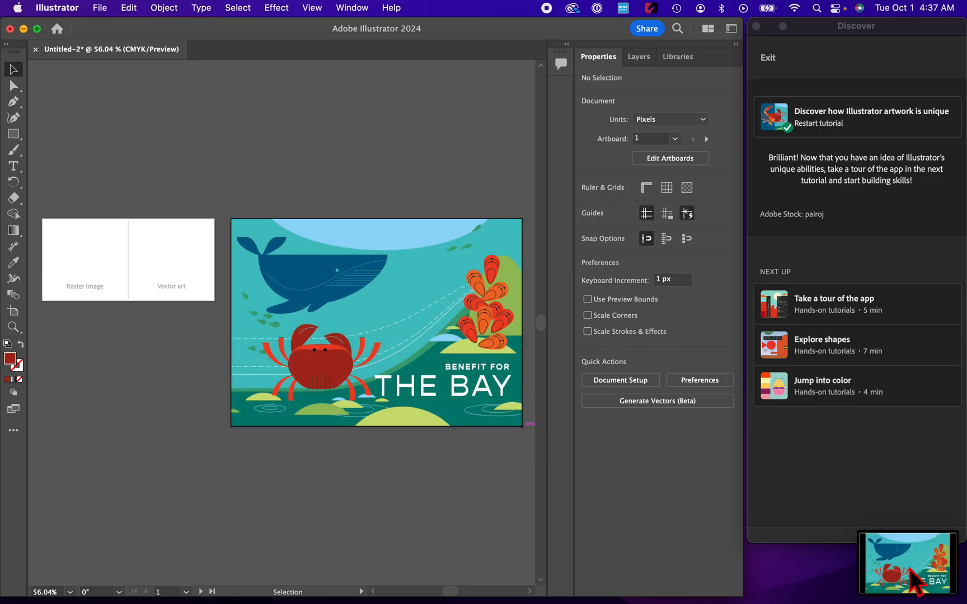